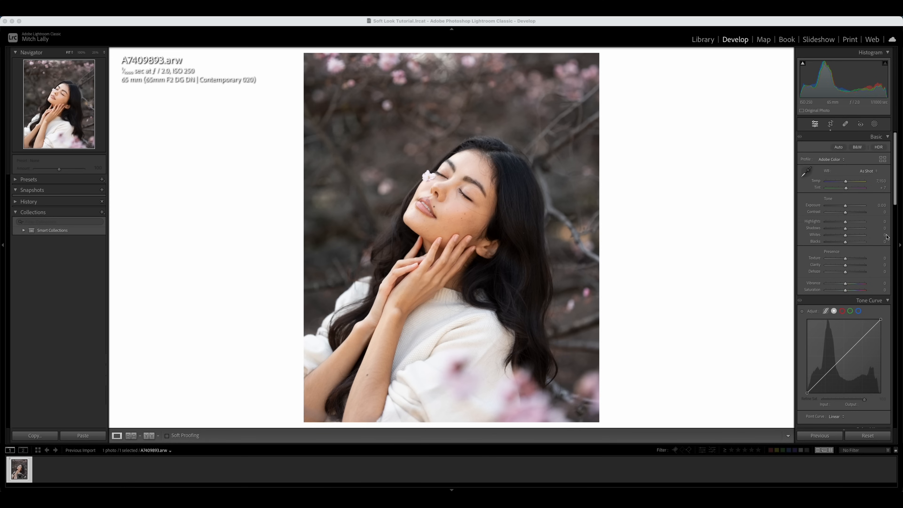
# Enable lens profile corrections for the portrait in Lens Corrections
pyautogui.moveTo(895, 164); pyautogui.dragTo(902, 271)
pyautogui.scroll(-10, 850, 272)
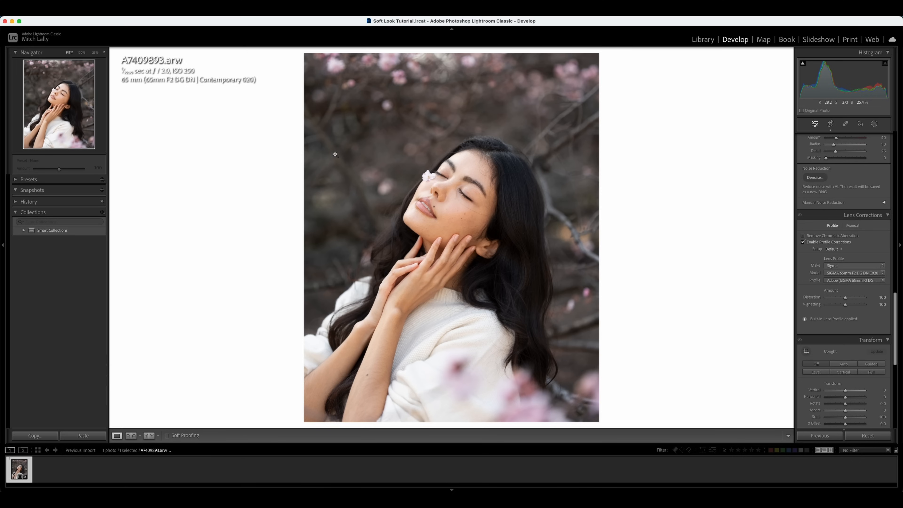
pyautogui.click(823, 245)
pyautogui.moveTo(895, 329); pyautogui.dragTo(901, 167)
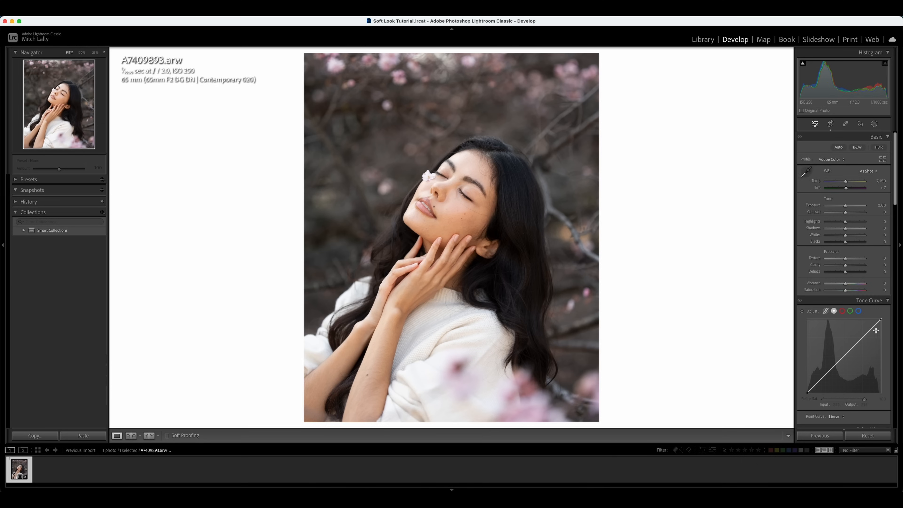
# Try strongly lowering the Highlights in the Basic adjustments, and reset them to zero
pyautogui.moveTo(881, 319)
pyautogui.mouseDown()
pyautogui.moveTo(881, 330)
pyautogui.moveTo(881, 319)
pyautogui.mouseUp()
pyautogui.moveTo(845, 222)
pyautogui.mouseDown()
pyautogui.moveTo(835, 225)
pyautogui.moveTo(845, 225)
pyautogui.mouseUp()
pyautogui.moveTo(845, 223); pyautogui.dragTo(829, 223)
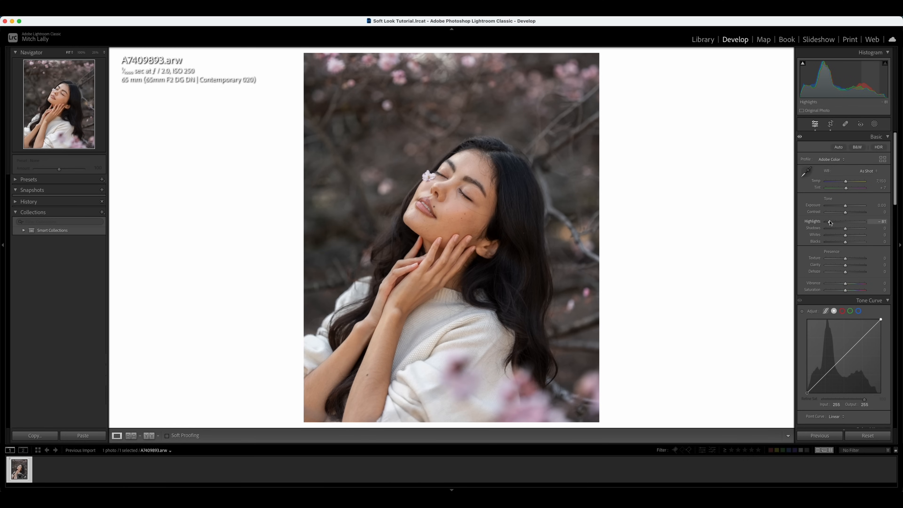
pyautogui.doubleClick(830, 222)
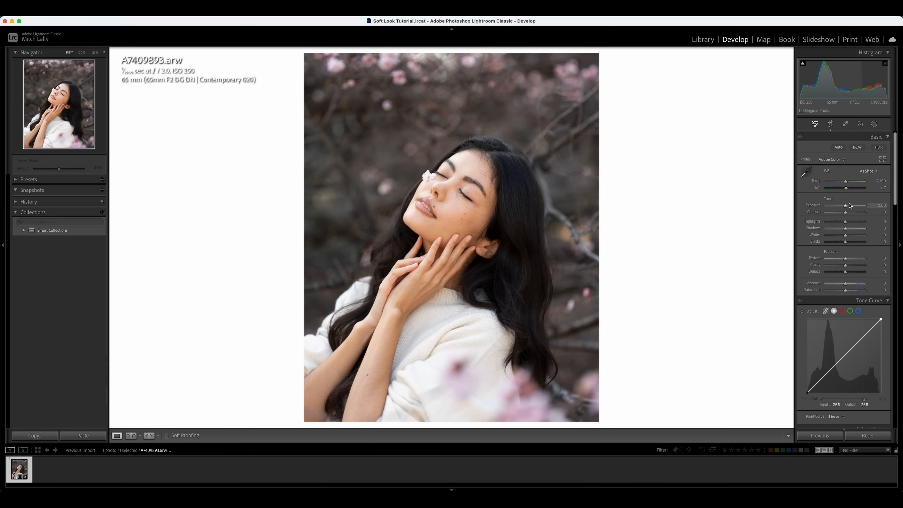
# Raise Exposure to overexpose the photo, try lowering the tone curve's white point to an output of 165, and reset the curve
pyautogui.moveTo(845, 208); pyautogui.dragTo(851, 208)
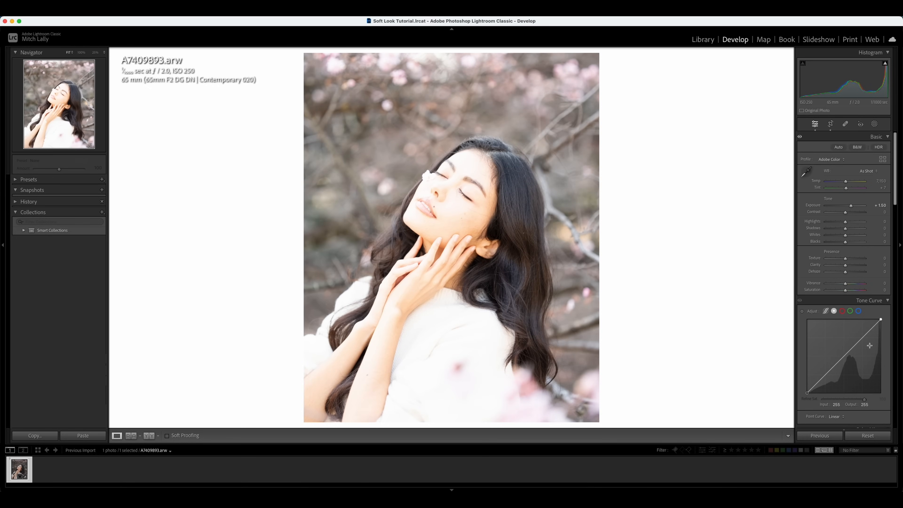
pyautogui.moveTo(881, 320); pyautogui.dragTo(894, 347)
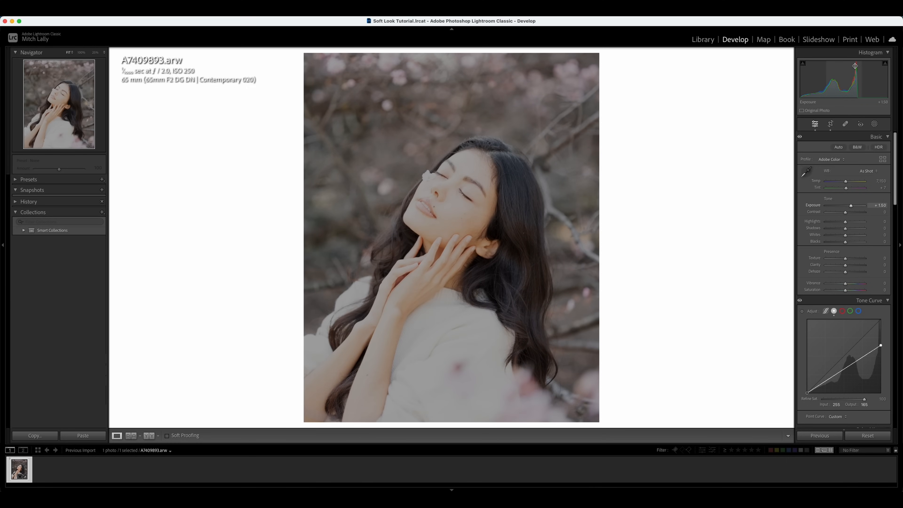
pyautogui.doubleClick(882, 346)
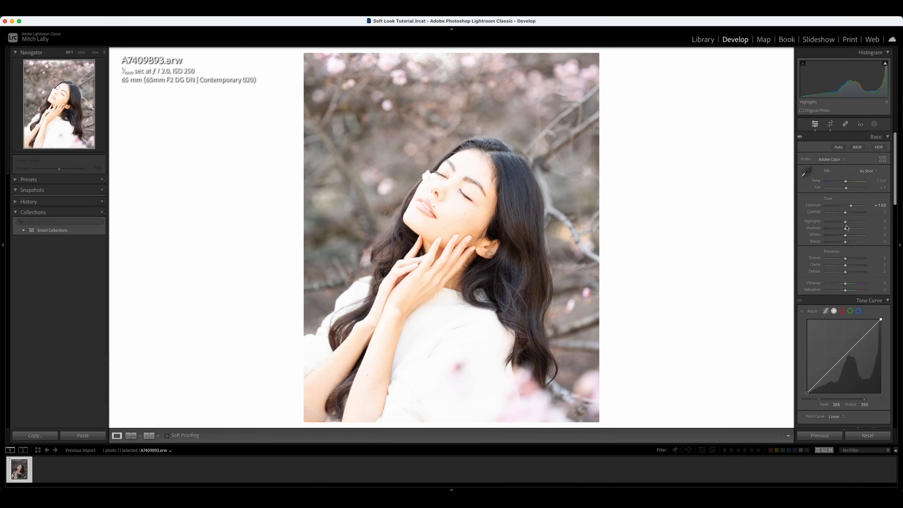
# Try lowering Highlights and Whites to -99 on the overexposed photo, and reset both together with Exposure
pyautogui.moveTo(831, 223)
pyautogui.mouseDown()
pyautogui.moveTo(839, 236)
pyautogui.moveTo(826, 236)
pyautogui.mouseUp()
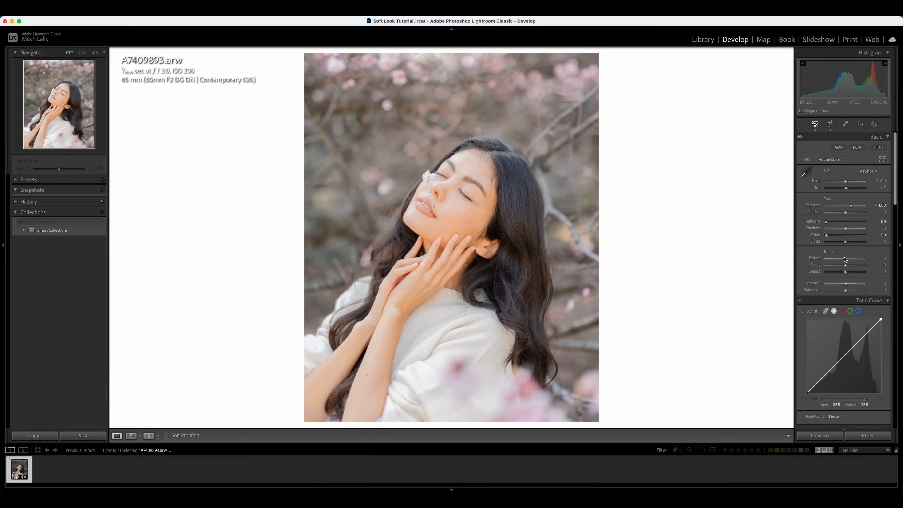
pyautogui.doubleClick(826, 221)
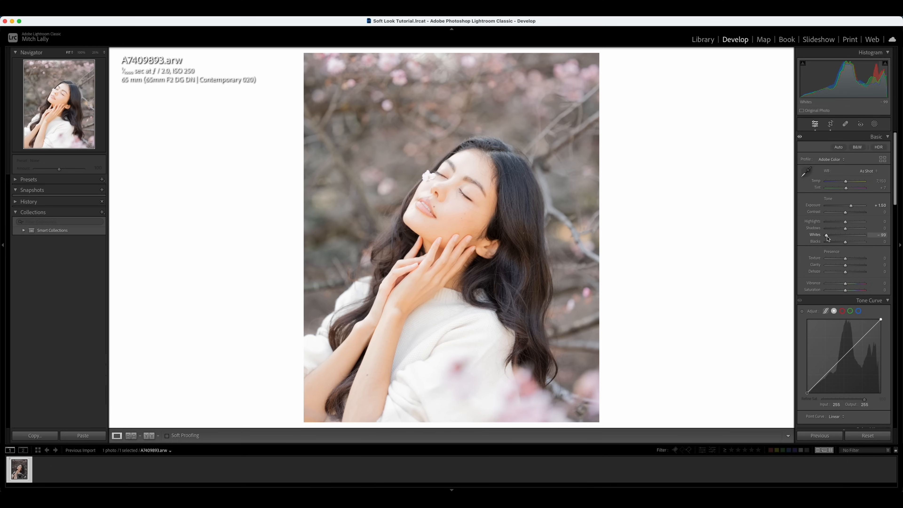
pyautogui.doubleClick(827, 235)
pyautogui.doubleClick(851, 206)
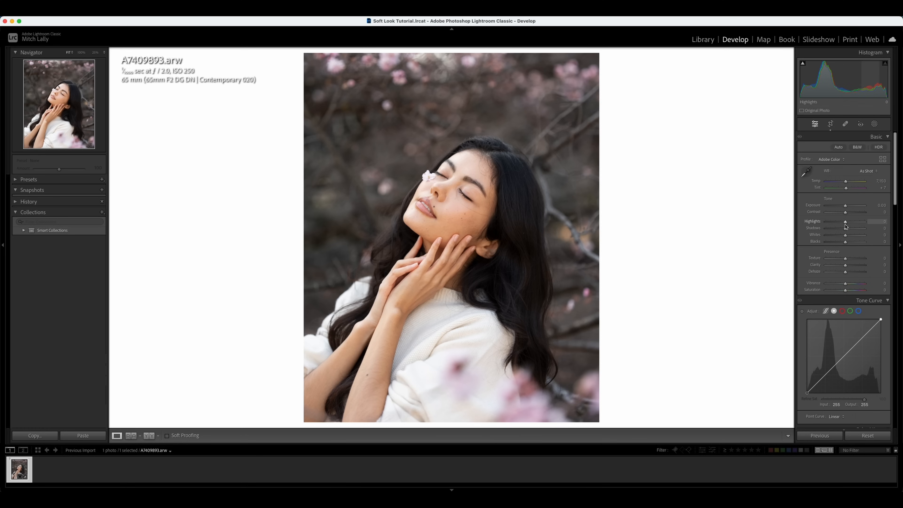
# Lower Highlights to -34 and Whites to -44, and compare the edit with the original photo
pyautogui.moveTo(846, 224); pyautogui.dragTo(839, 224)
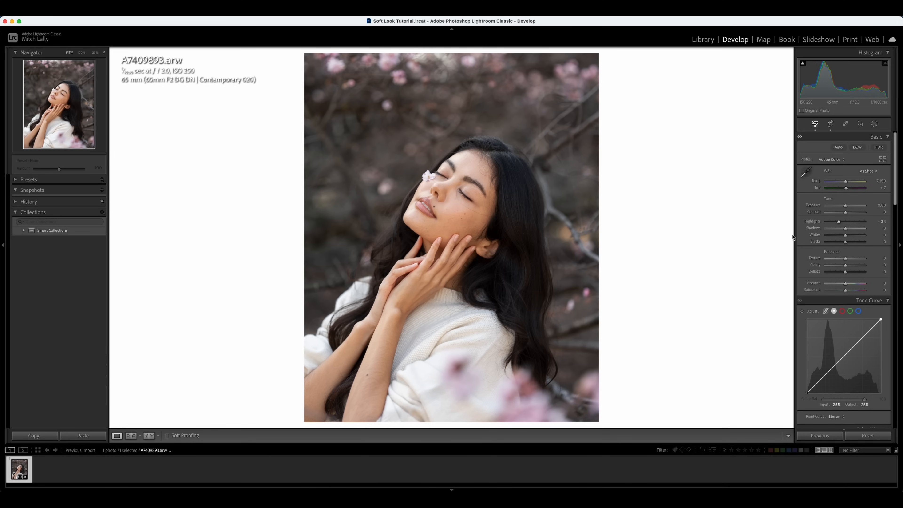
pyautogui.moveTo(846, 238); pyautogui.dragTo(838, 238)
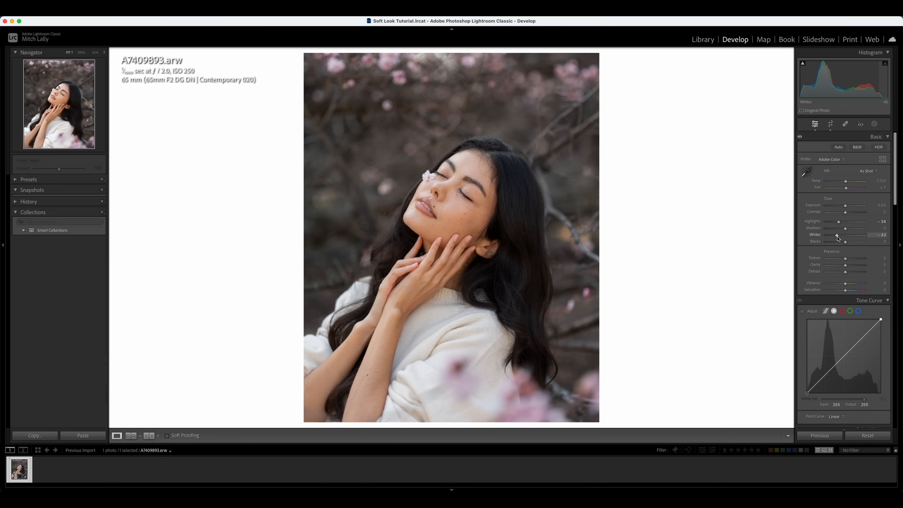
pyautogui.press('\\')
pyautogui.press('\\')
pyautogui.press('\\')
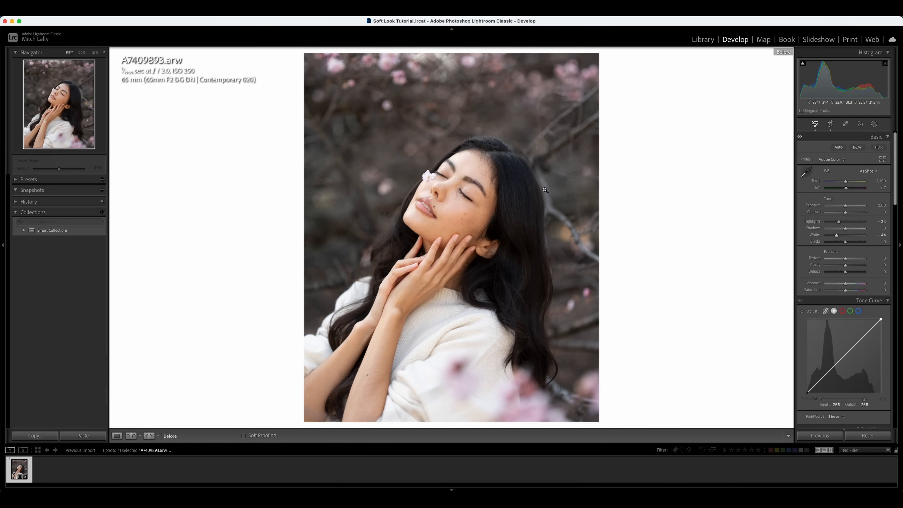
pyautogui.press('\\')
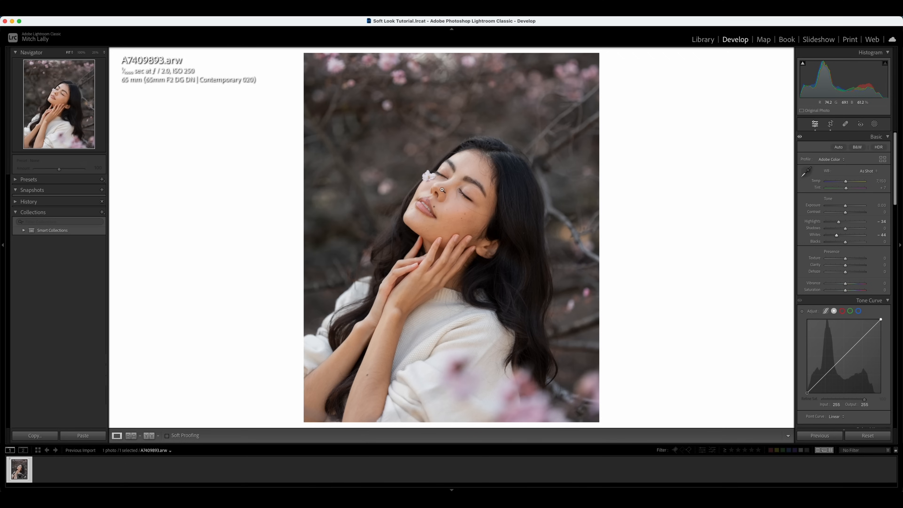
pyautogui.press('\\')
pyautogui.press('\\')
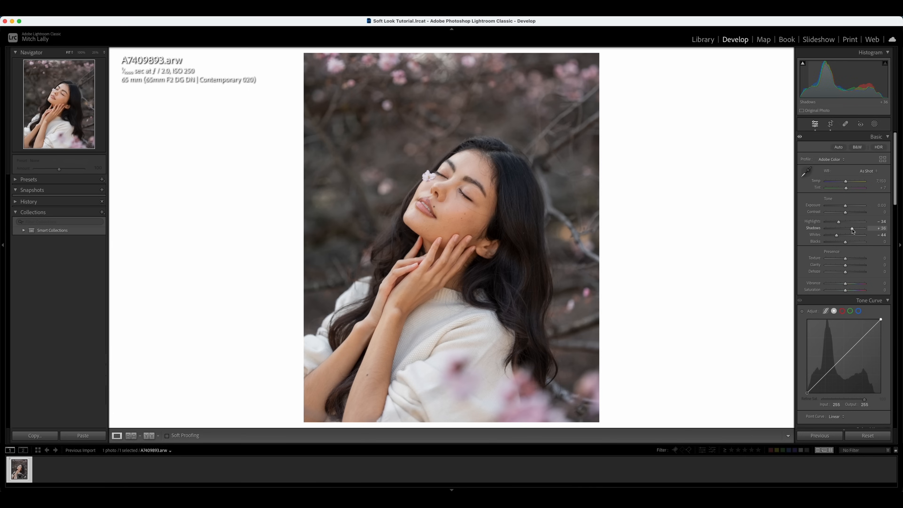
# Raise Shadows to +17 and Blacks to +48, and compare the edit with the original photo
pyautogui.moveTo(851, 232); pyautogui.dragTo(849, 231)
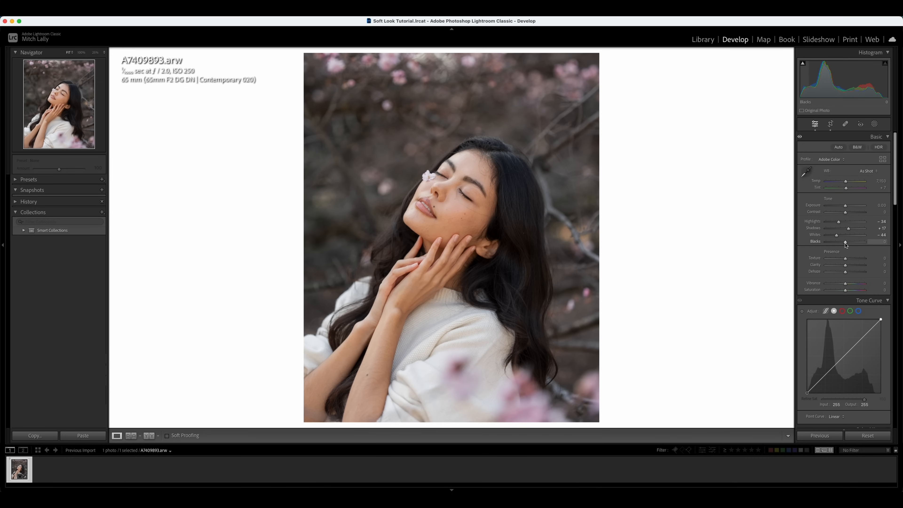
pyautogui.moveTo(849, 245); pyautogui.dragTo(852, 245)
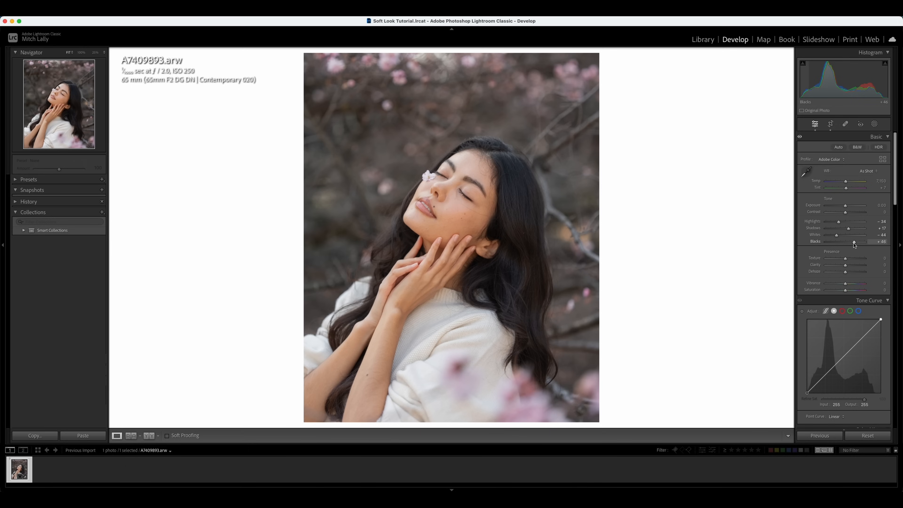
pyautogui.moveTo(854, 245); pyautogui.dragTo(855, 245)
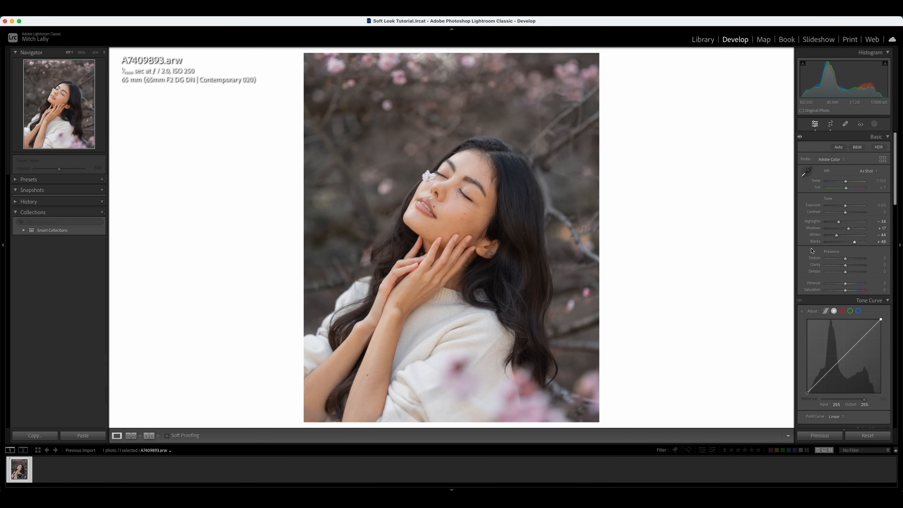
pyautogui.press('\\')
# Set Highlights to -20 and Darks to -7 in the parametric tone curve, and compare before and after
pyautogui.click(826, 311)
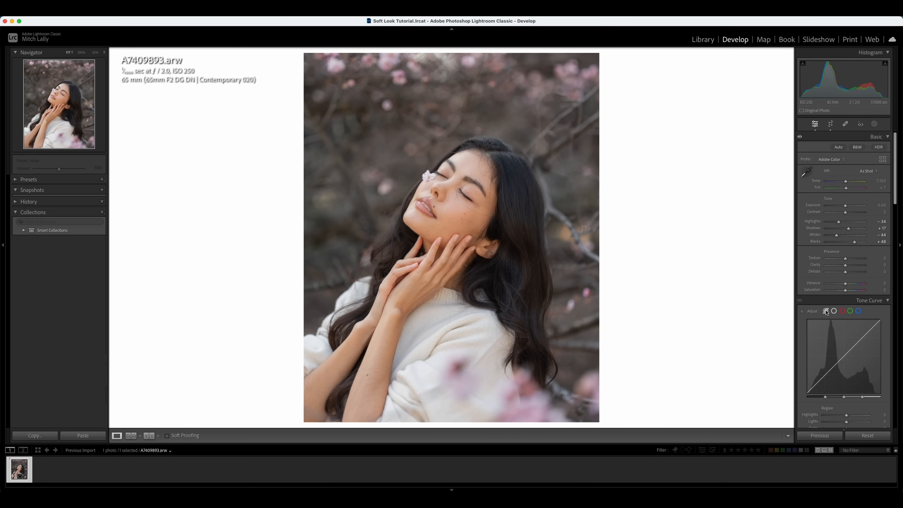
pyautogui.moveTo(863, 330); pyautogui.dragTo(863, 333)
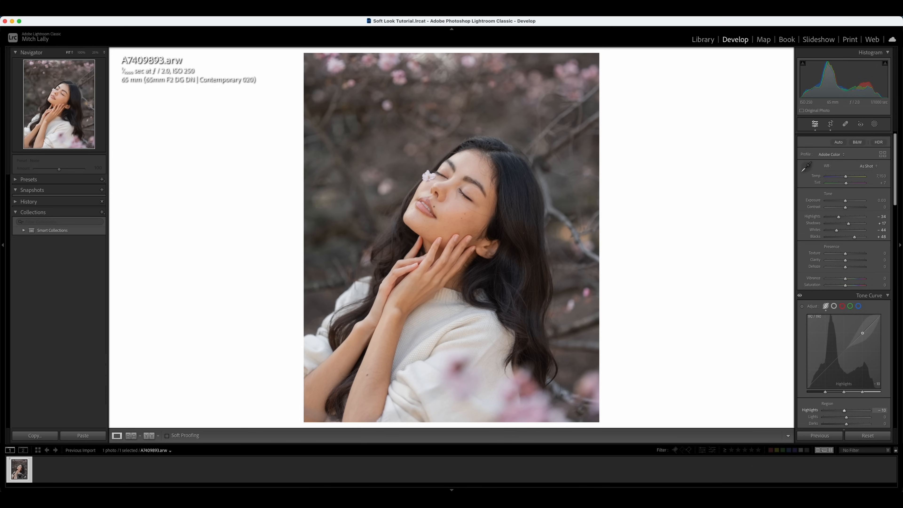
pyautogui.moveTo(863, 335); pyautogui.dragTo(863, 334)
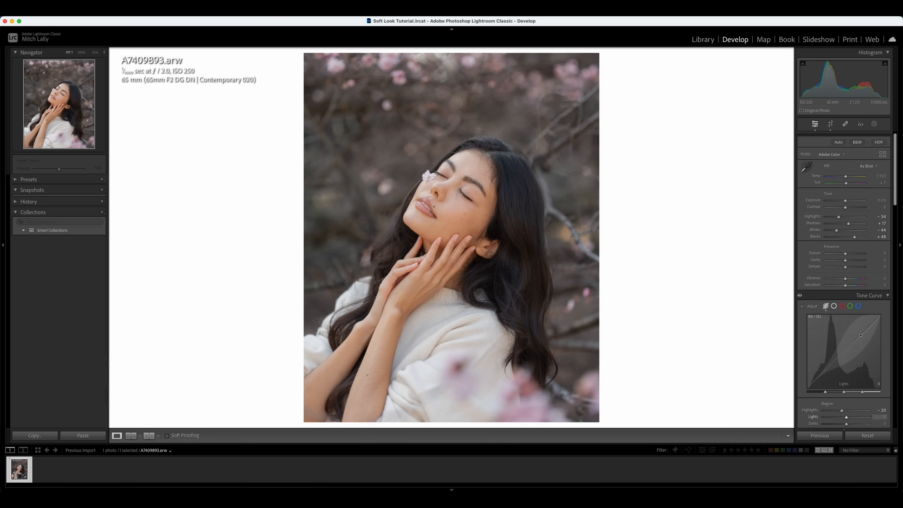
pyautogui.moveTo(827, 369); pyautogui.dragTo(827, 369)
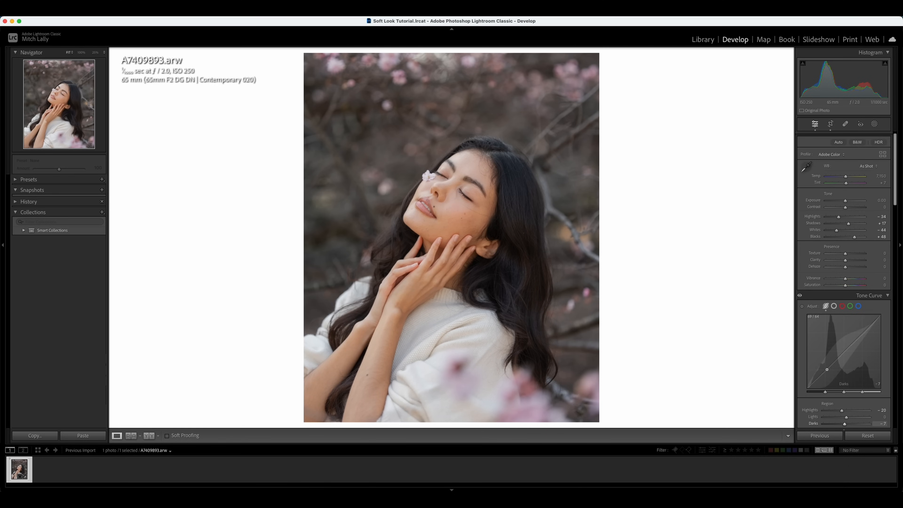
pyautogui.press('\\')
pyautogui.press('\\')
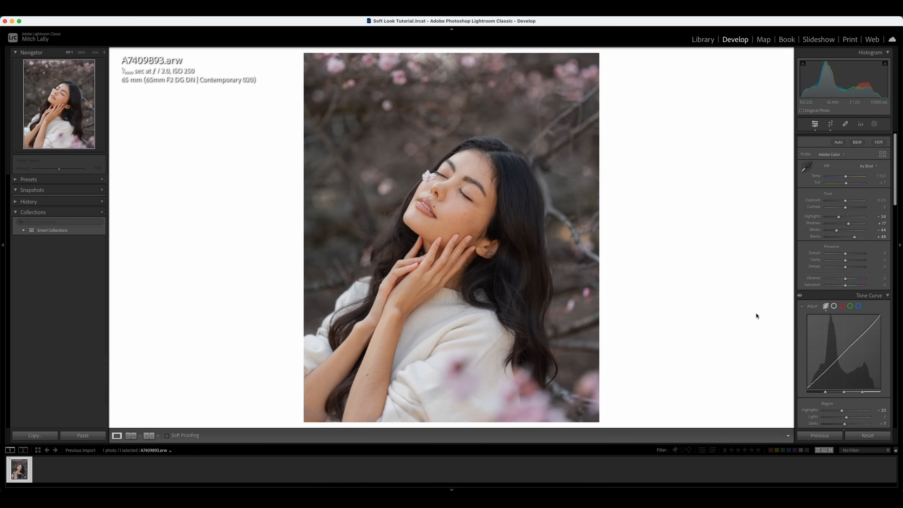
pyautogui.press('\\')
pyautogui.press('\\')
# In the point curve, lower the white point to output 226 and lift a highlight point at input 200 to output 190
pyautogui.click(834, 306)
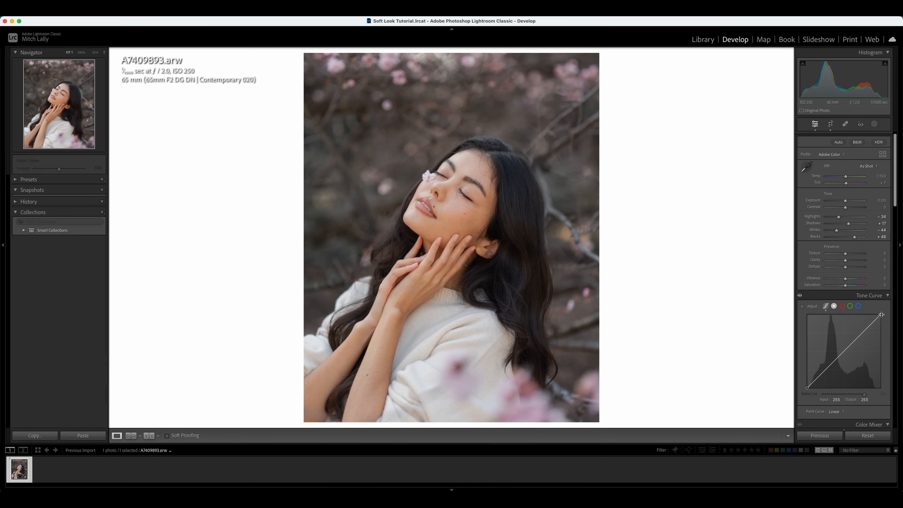
pyautogui.moveTo(881, 315); pyautogui.dragTo(884, 324)
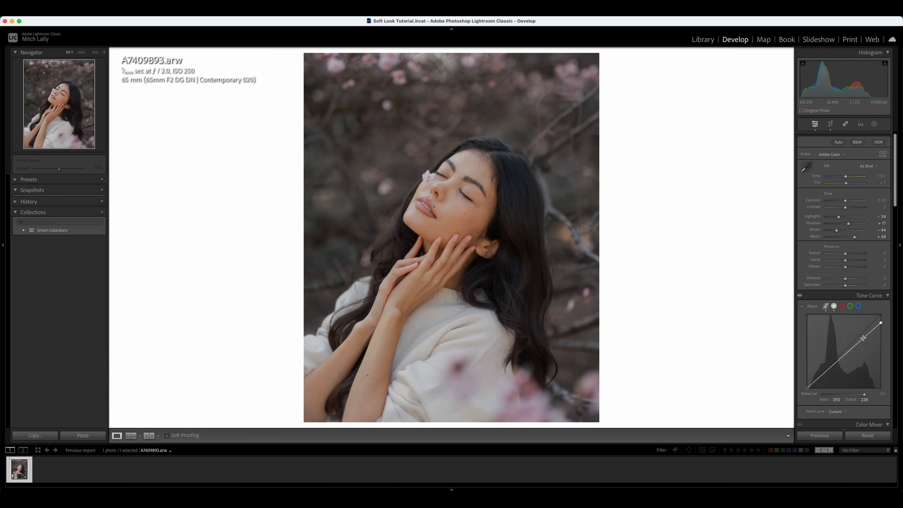
pyautogui.moveTo(864, 338); pyautogui.dragTo(865, 336)
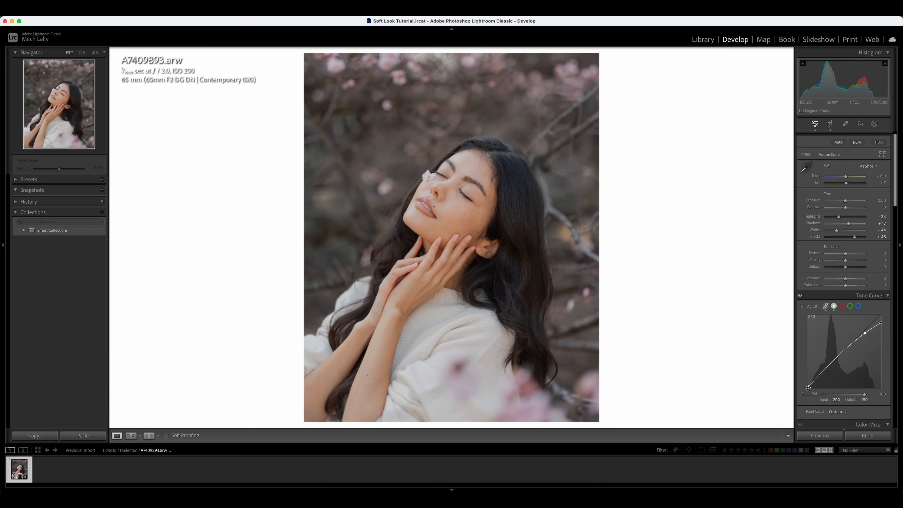
# Raise the point curve's black point to an output of about 15 to fade the blacks, and compare before and after
pyautogui.moveTo(808, 387); pyautogui.dragTo(808, 384)
pyautogui.press('\\')
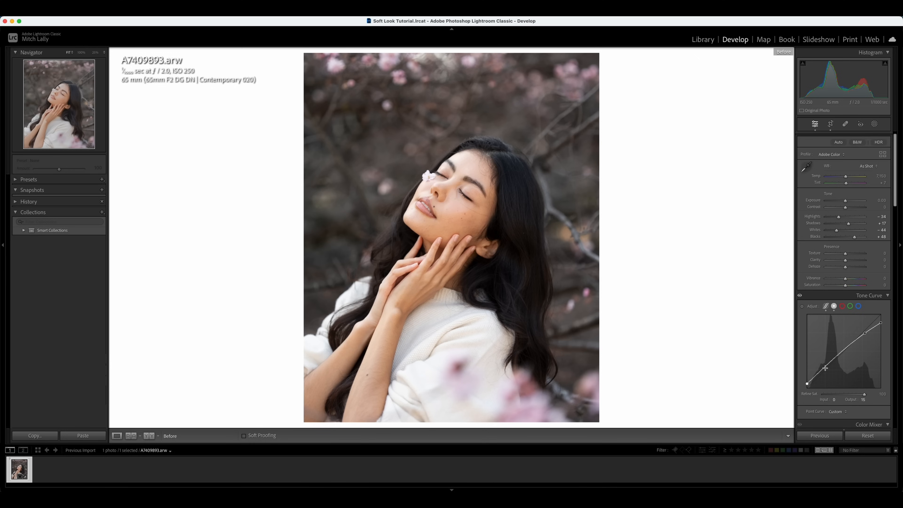
pyautogui.press('\\')
pyautogui.press('\\')
pyautogui.press('\\')
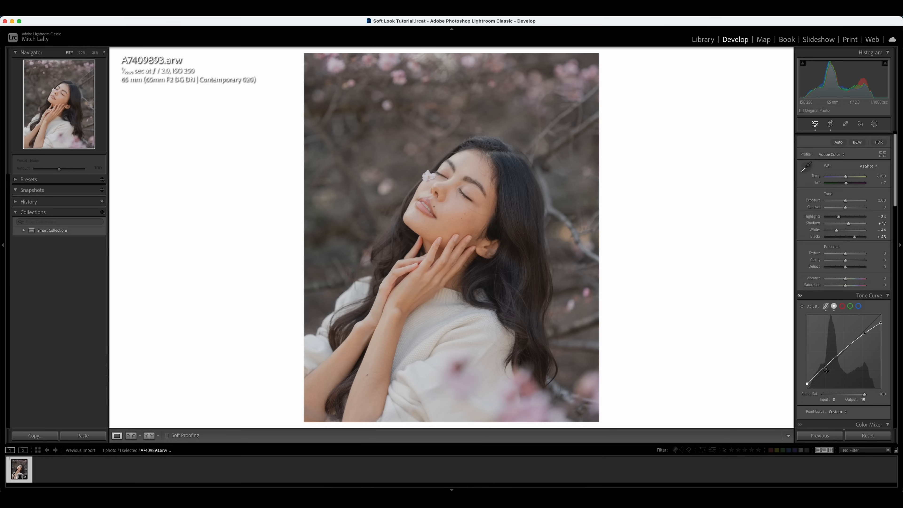
# Add a shadow point to the tone curve at input 47, output 47, and compare before and after
pyautogui.click(821, 371)
pyautogui.moveTo(822, 372); pyautogui.dragTo(820, 375)
pyautogui.press('\\')
pyautogui.press('\\')
pyautogui.press('\\')
pyautogui.press('\\')
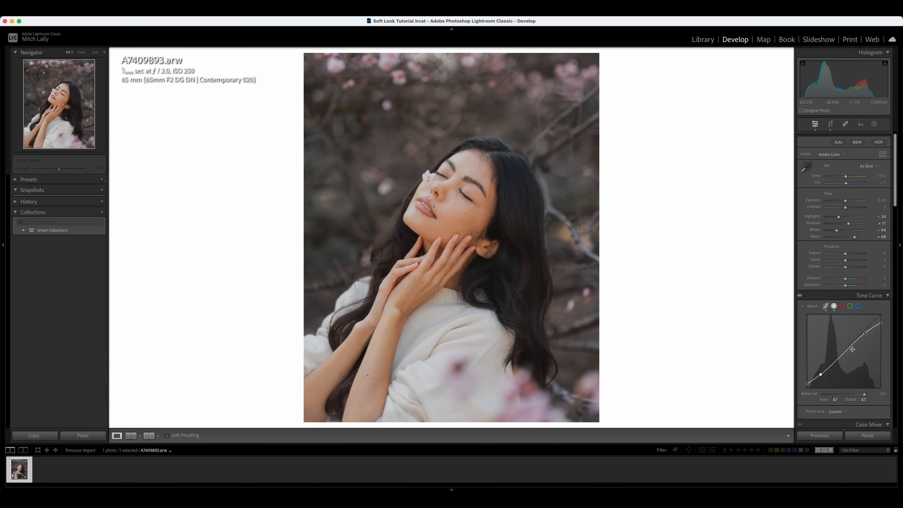
# Add a midtone point to the tone curve at input 129, output 131, and compare with the original photo
pyautogui.moveTo(845, 354); pyautogui.dragTo(844, 350)
pyautogui.press('\\')
pyautogui.press('\\')
pyautogui.press('\\')
pyautogui.press('\\')
# In the Color Mixer, set the Orange saturation to about -13, compare the mixer's effect, and set the Orange hue to -4
pyautogui.scroll(-2, 858, 263)
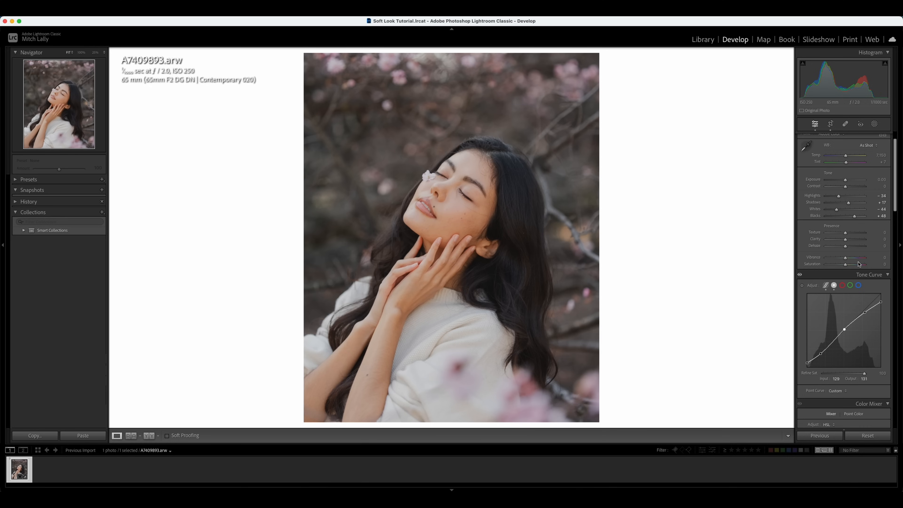
pyautogui.moveTo(894, 188); pyautogui.dragTo(902, 232)
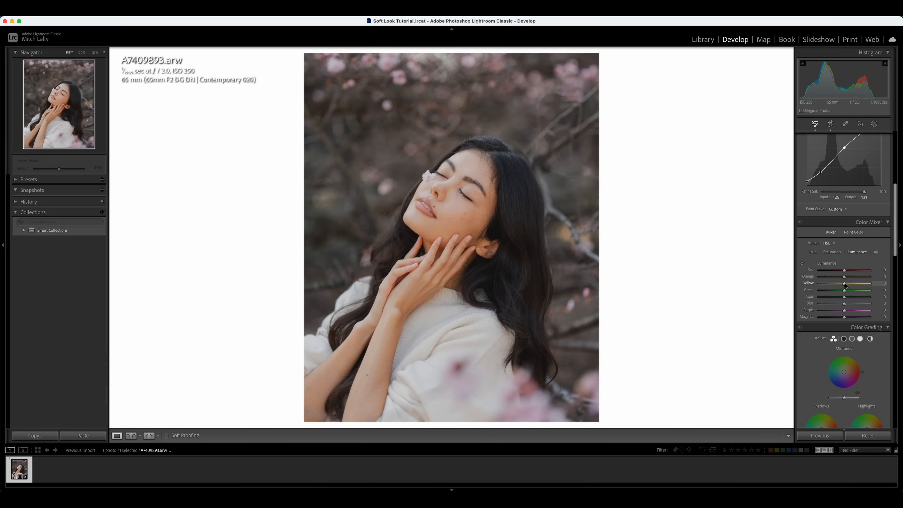
pyautogui.click(833, 252)
pyautogui.moveTo(845, 278); pyautogui.dragTo(842, 280)
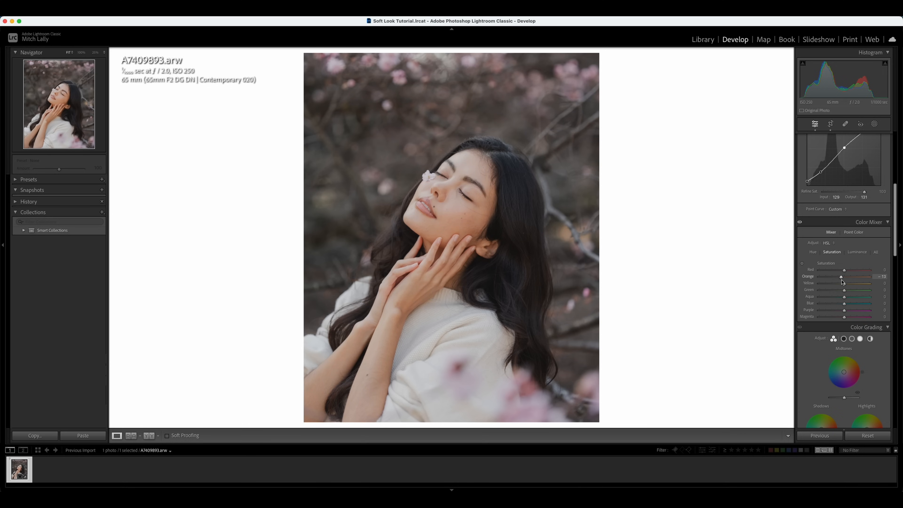
pyautogui.click(800, 222)
pyautogui.click(813, 252)
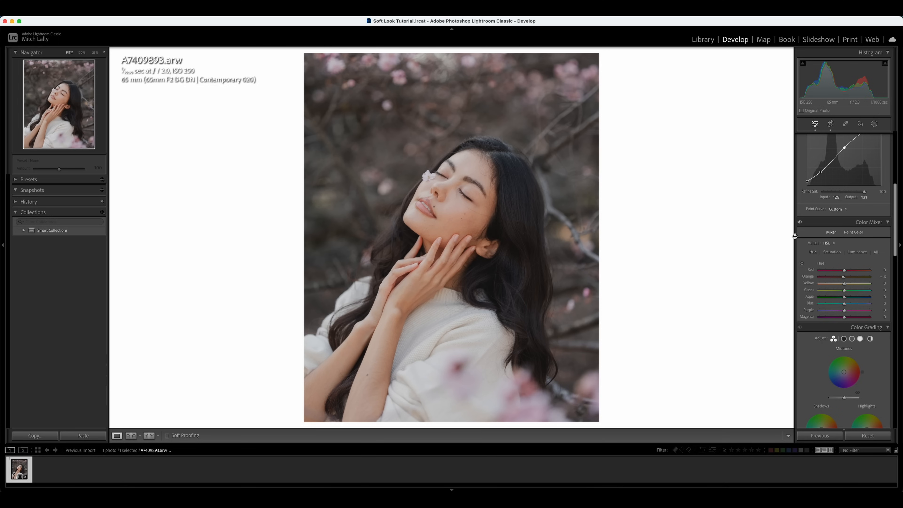
# Raise the Orange luminance slightly in the Color Mixer, and set the photo's Exposure to -0.05
pyautogui.click(864, 254)
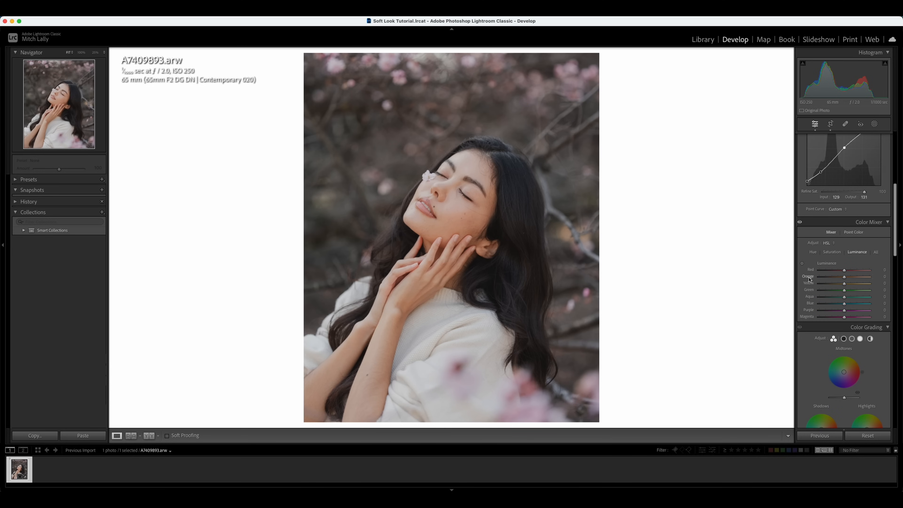
pyautogui.moveTo(846, 280)
pyautogui.mouseDown()
pyautogui.moveTo(828, 280)
pyautogui.moveTo(864, 280)
pyautogui.moveTo(852, 280)
pyautogui.mouseUp()
pyautogui.moveTo(846, 280); pyautogui.dragTo(848, 280)
pyautogui.moveTo(895, 210); pyautogui.dragTo(894, 140)
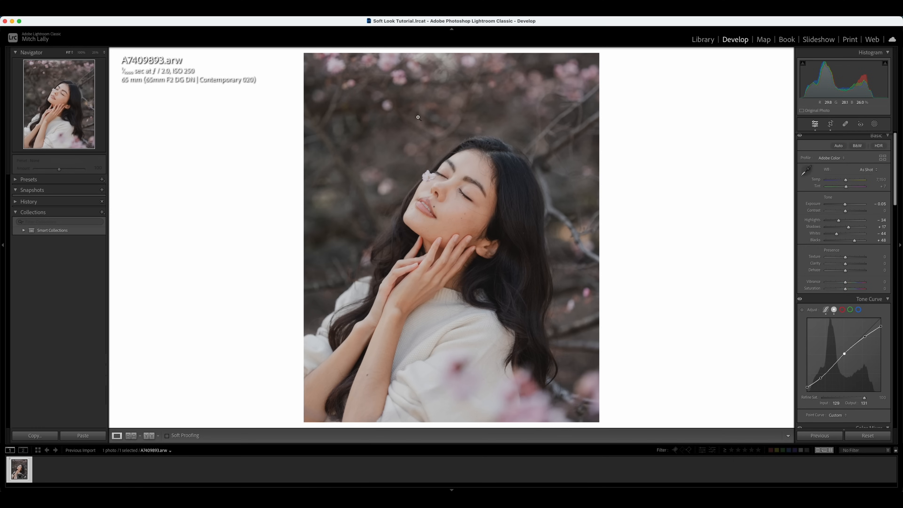